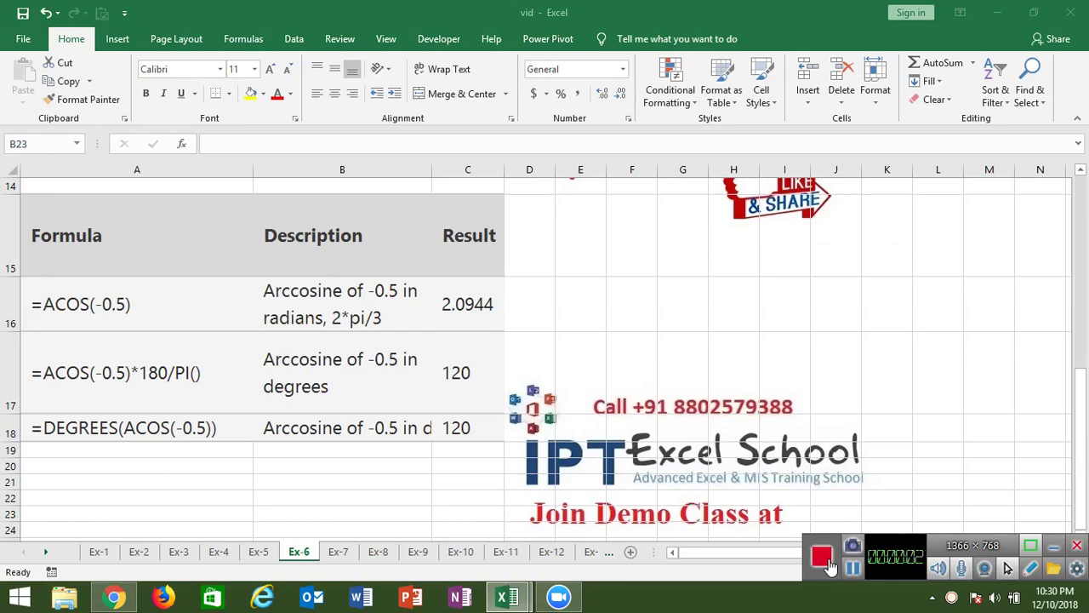
- Minimize the ACOS examples workbook with Windows+D to reveal the desktop
{"action": "key", "text": "super+d"}
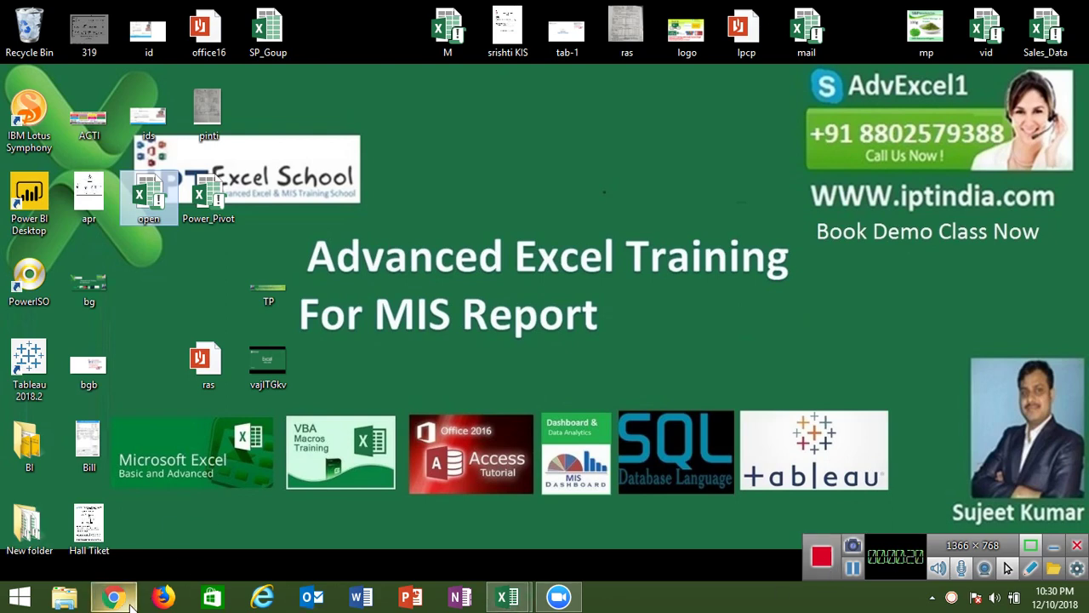
{"action": "mouse_move", "coordinate": [113, 596]}
{"action": "left_click", "coordinate": [151, 518]}
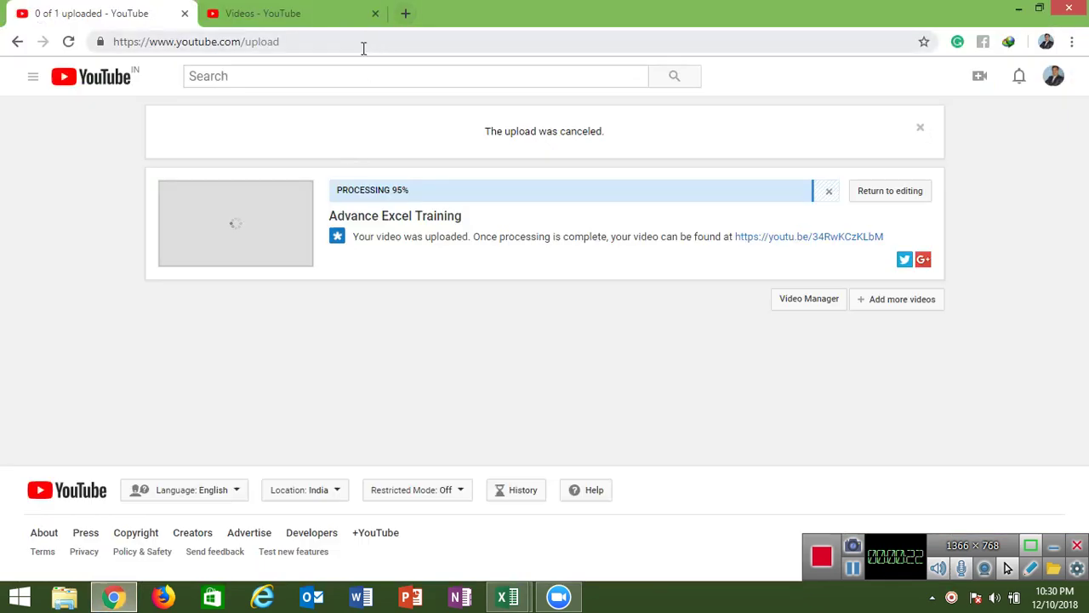
{"action": "left_click", "coordinate": [342, 78]}
{"action": "type", "text": "i"}
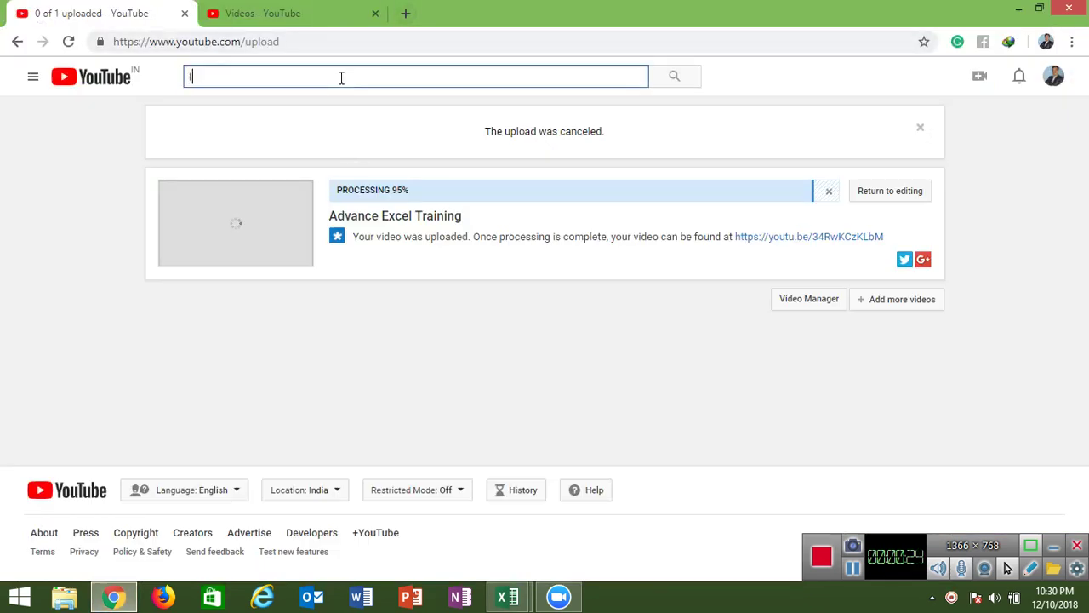
{"action": "type", "text": "p"}
{"action": "key", "text": "Down"}
{"action": "key", "text": "Return"}
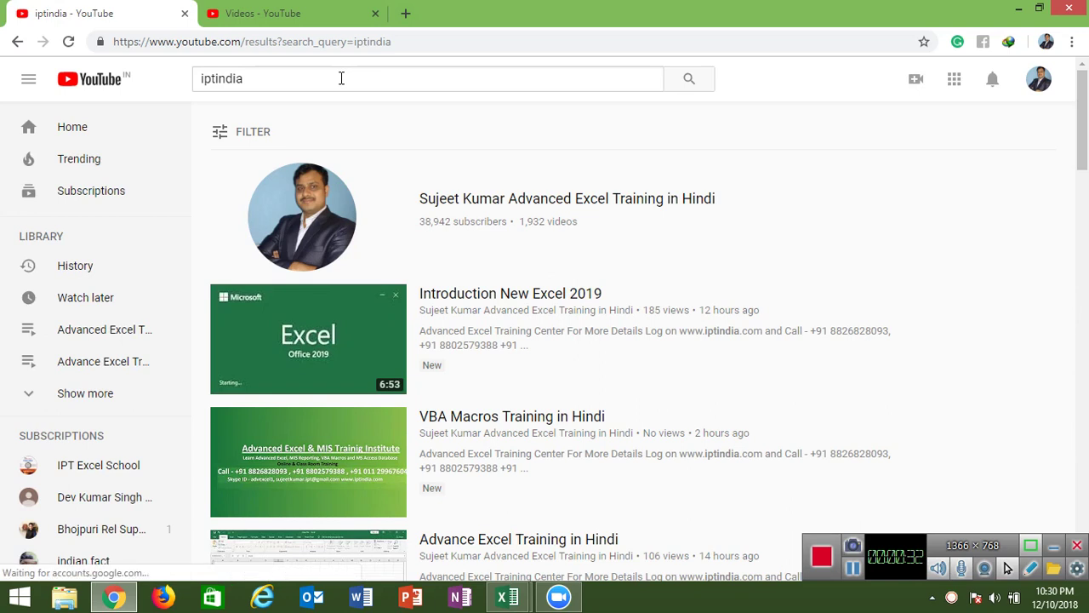
{"action": "left_click", "coordinate": [415, 200]}
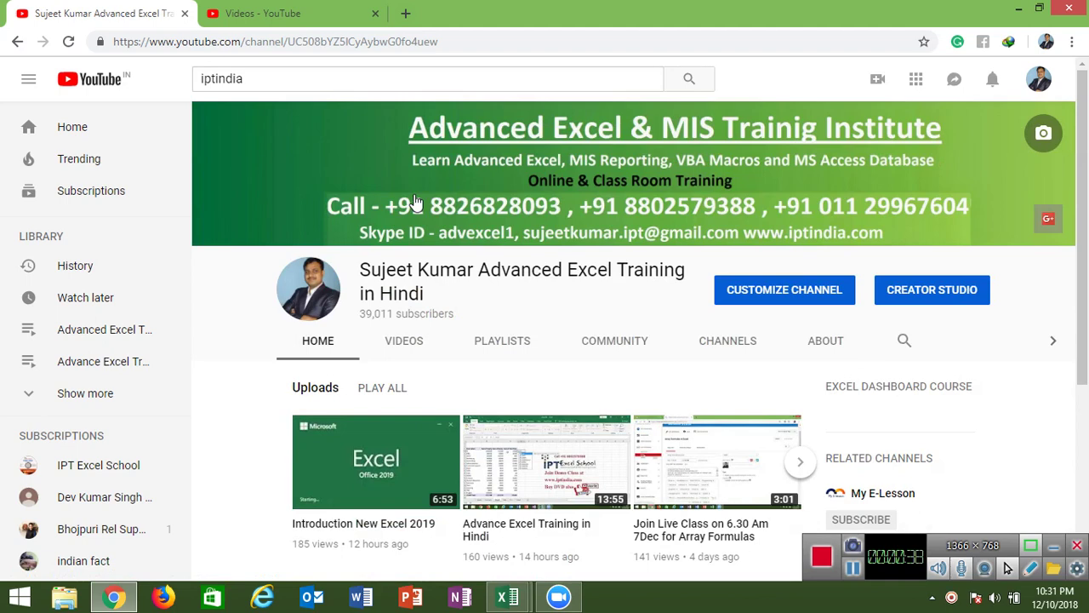
{"action": "mouse_move", "coordinate": [572, 149]}
{"action": "key", "text": "super+d"}
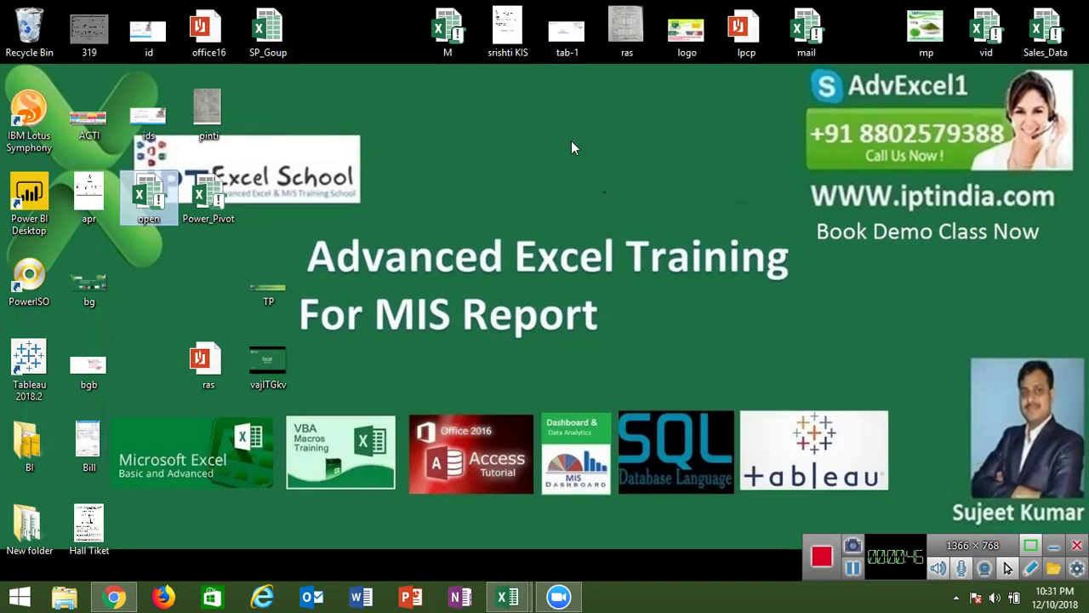
- Switch back to the vid workbook and enter =ACOS(-0.5) in G16, returning 2.094395
{"action": "left_click", "coordinate": [508, 599]}
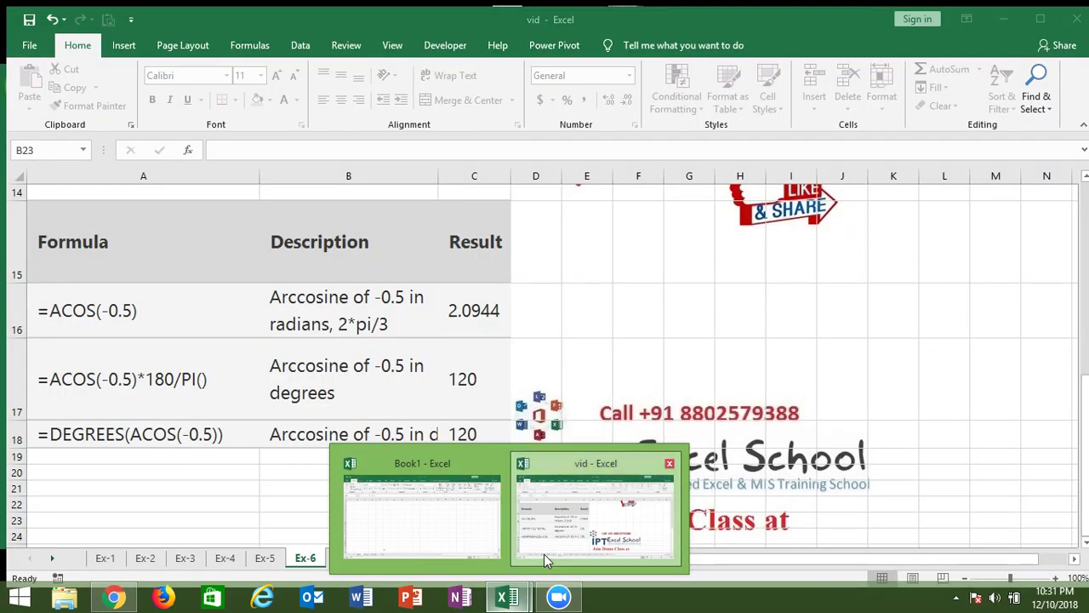
{"action": "left_click", "coordinate": [544, 555]}
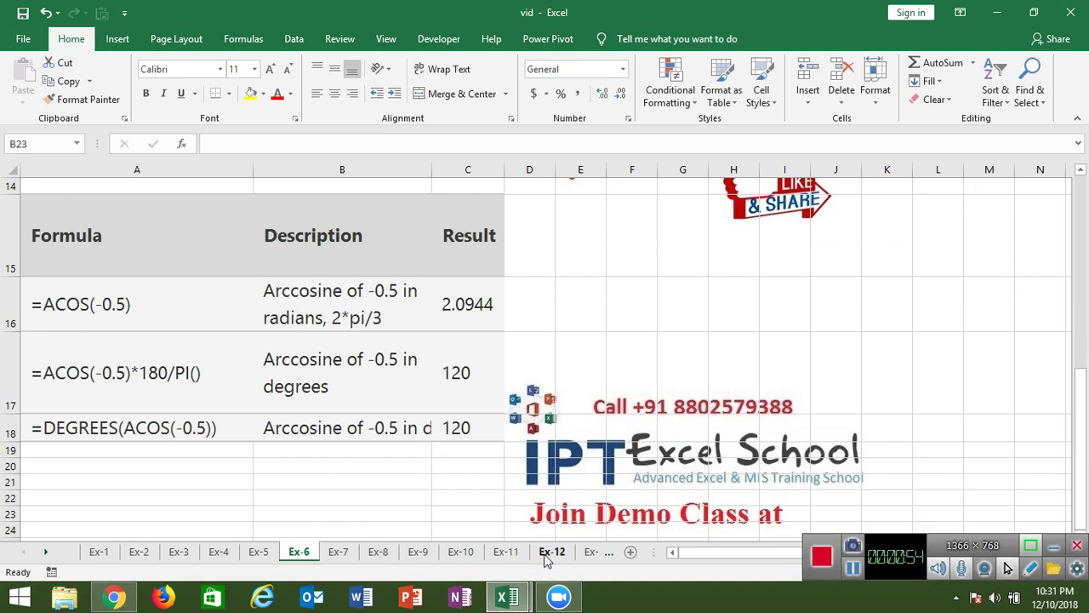
{"action": "left_click", "coordinate": [662, 311]}
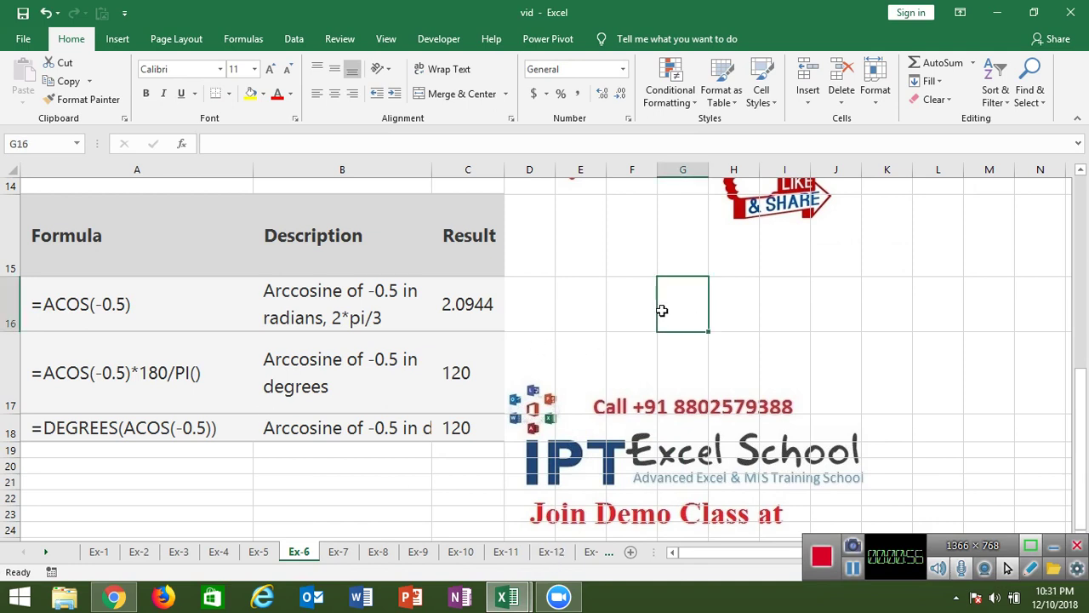
{"action": "type", "text": "=ac"}
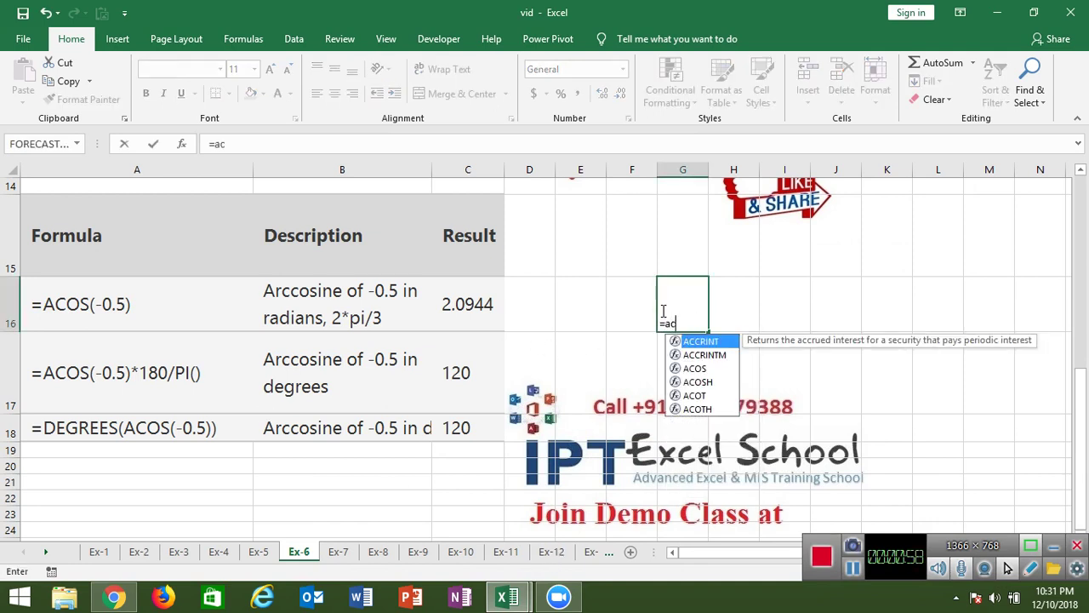
{"action": "type", "text": "o"}
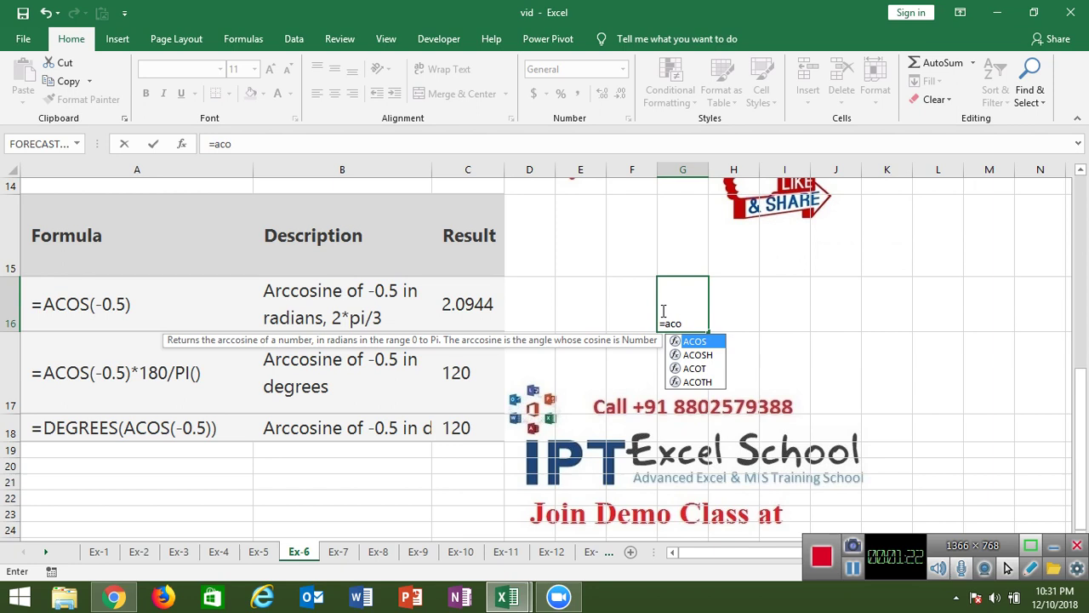
{"action": "key", "text": "Tab"}
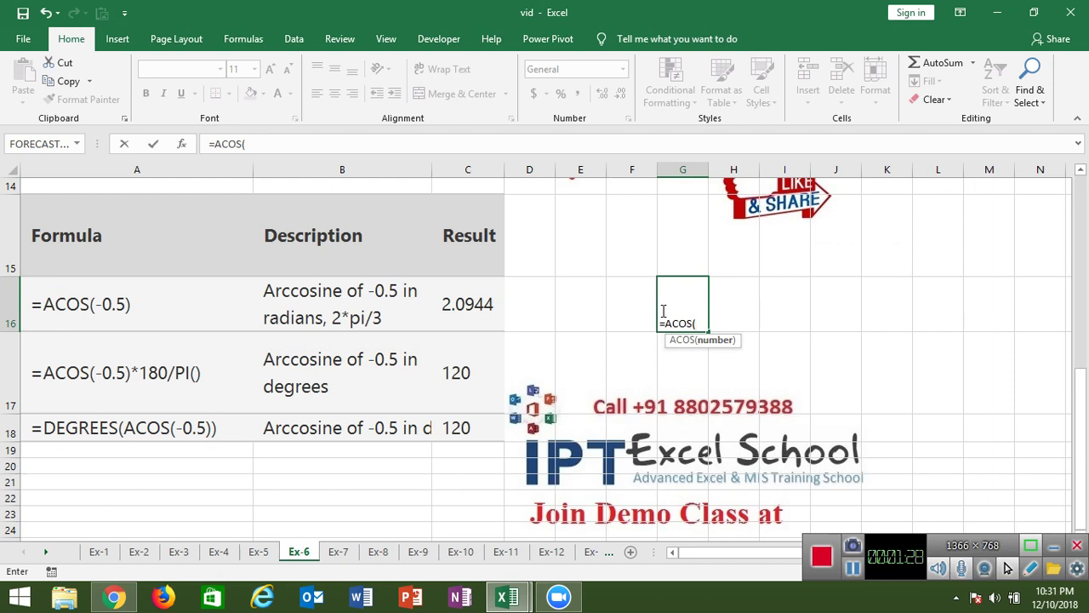
{"action": "type", "text": "-"}
{"action": "type", "text": "0."}
{"action": "type", "text": "5"}
{"action": "type", "text": ")"}
{"action": "key", "text": "Return"}
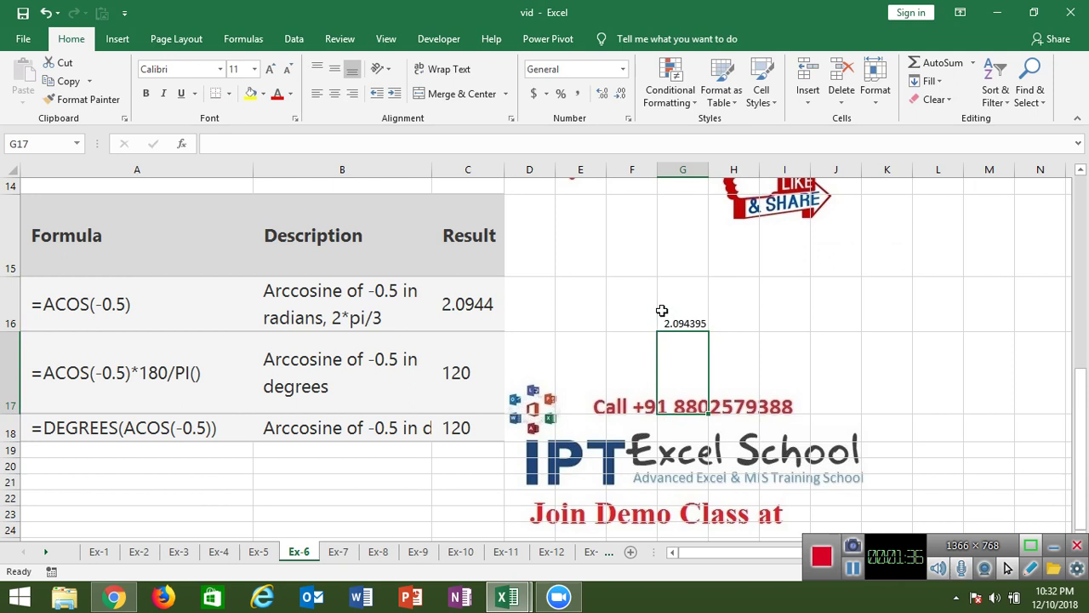
{"action": "left_click", "coordinate": [662, 311]}
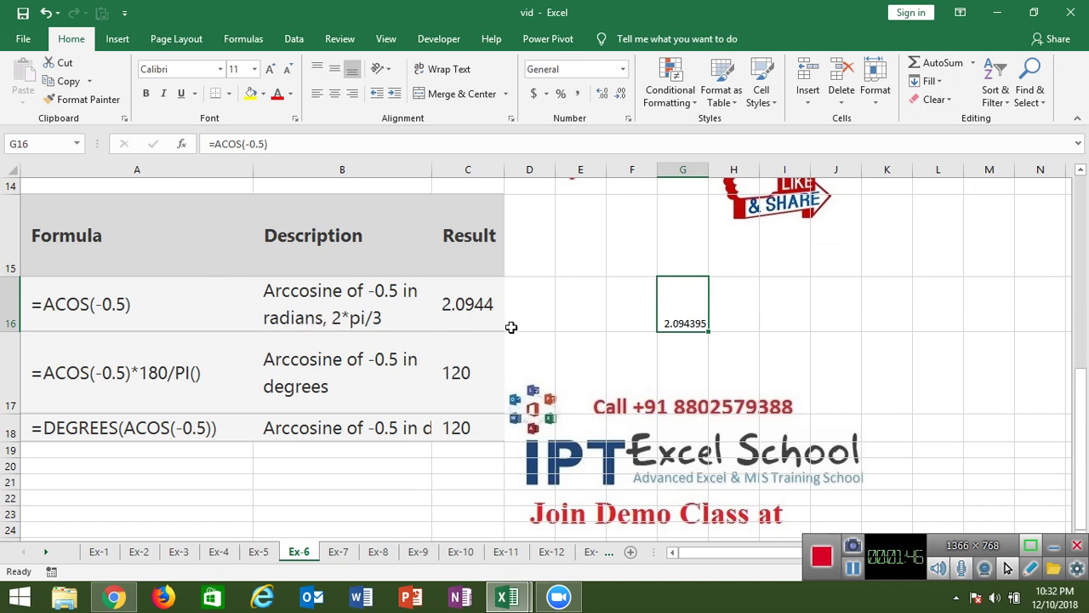
- Enter =2*PI()/3 in cell E16, confirming it also returns 2.094395
{"action": "left_click", "coordinate": [591, 310]}
{"action": "type", "text": "="}
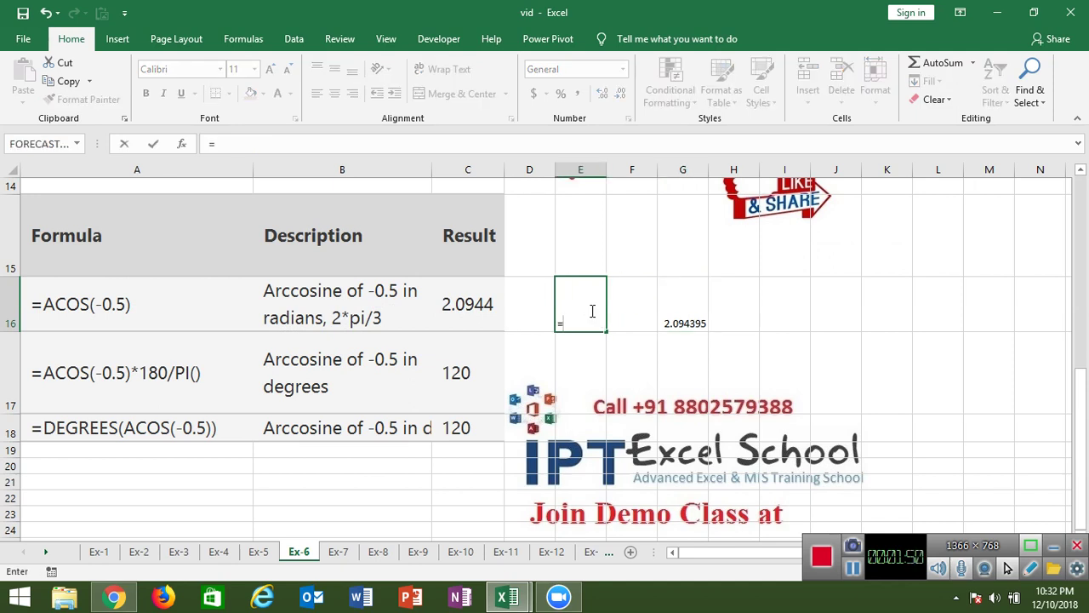
{"action": "type", "text": "2*"}
{"action": "type", "text": "pi"}
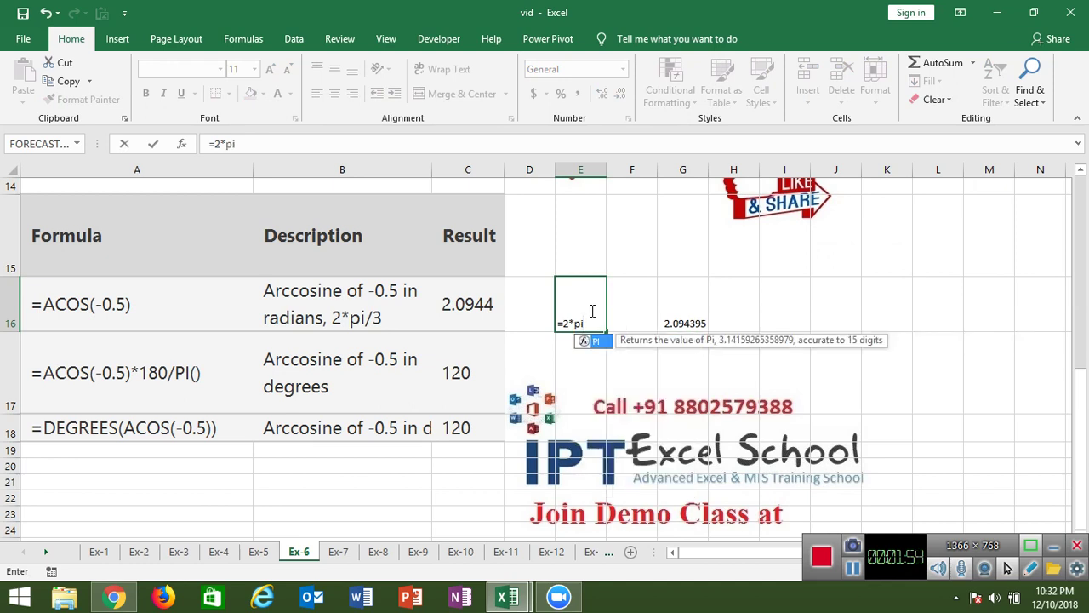
{"action": "key", "text": "Tab"}
{"action": "type", "text": ")"}
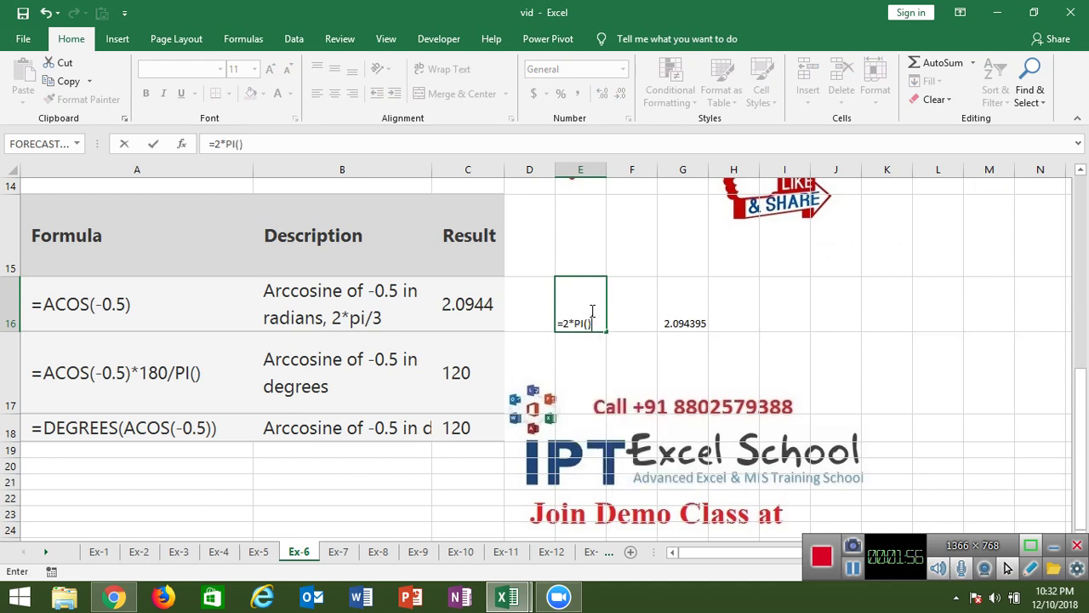
{"action": "type", "text": "/3"}
{"action": "key", "text": "Return"}
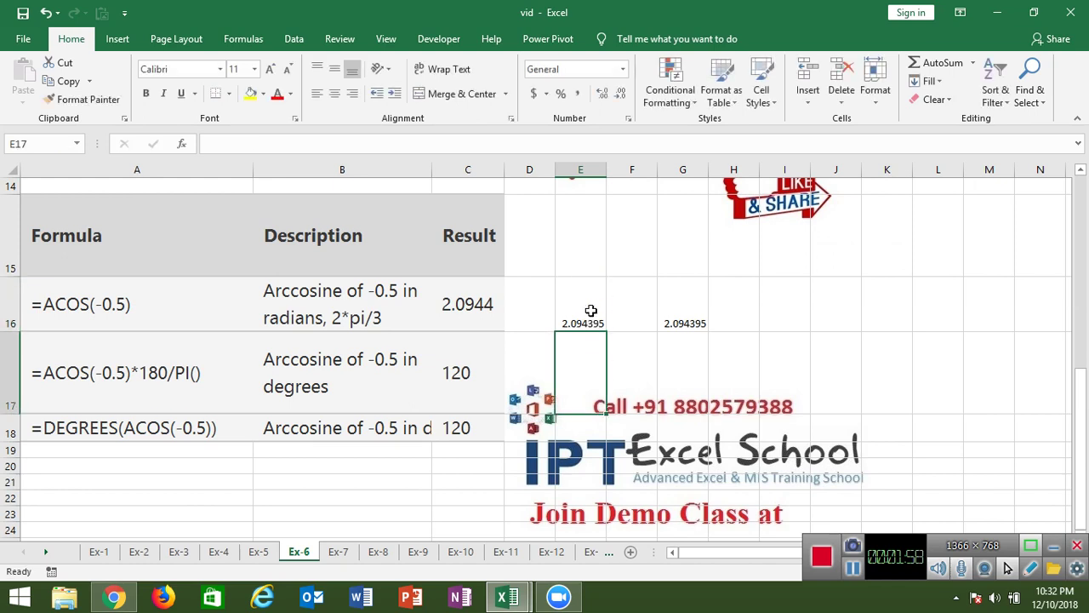
{"action": "left_click", "coordinate": [591, 310]}
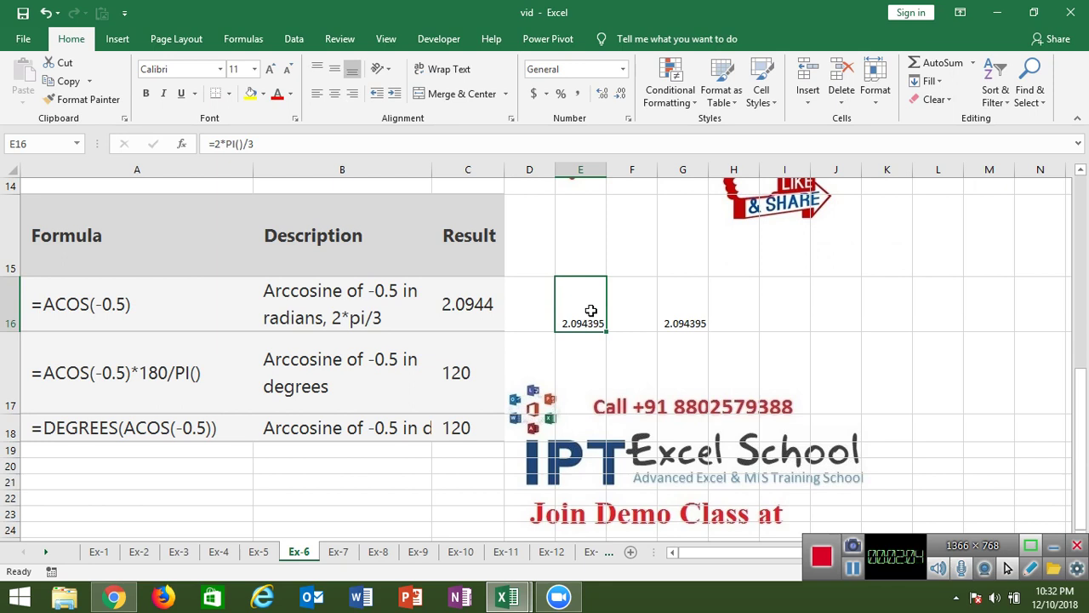
{"action": "left_click", "coordinate": [585, 359]}
- Enter =ACOS(-0.5)*180/PI() in cell E17, returning 120 degrees
{"action": "type", "text": "="}
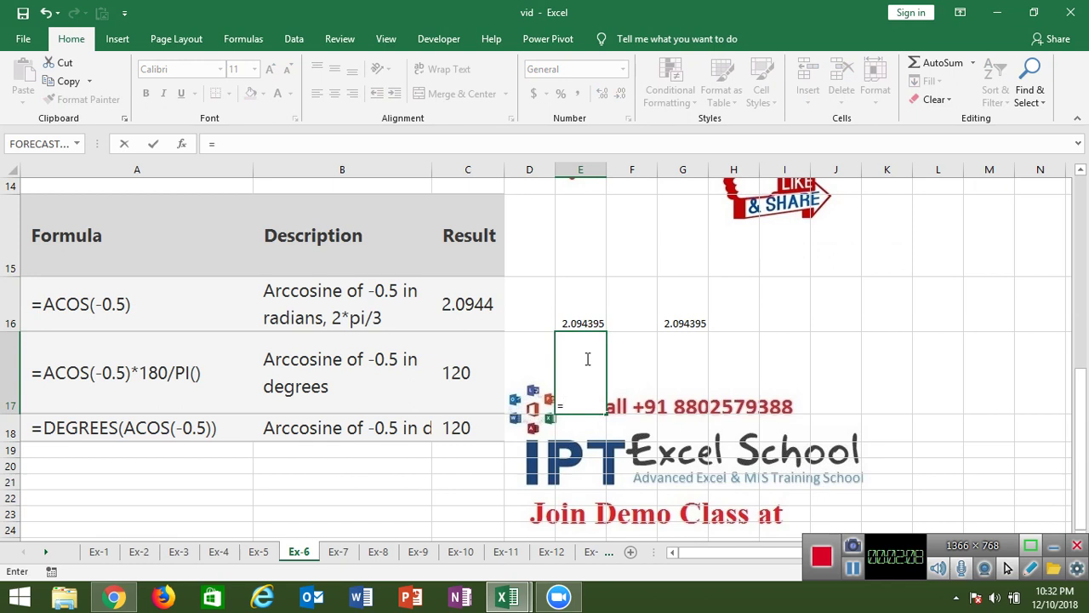
{"action": "type", "text": "ac"}
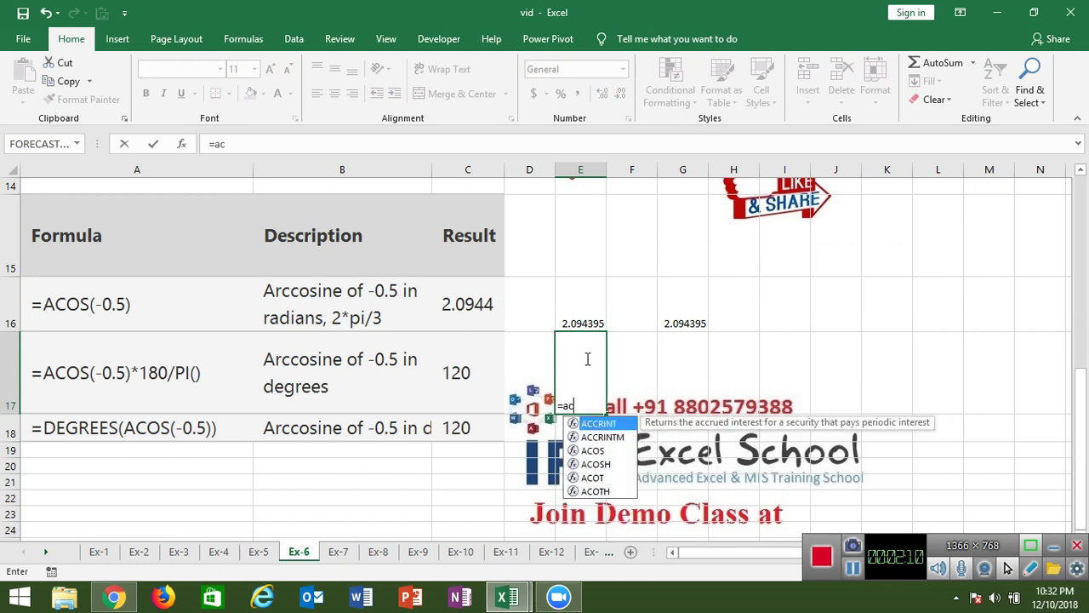
{"action": "type", "text": "o"}
{"action": "key", "text": "Tab"}
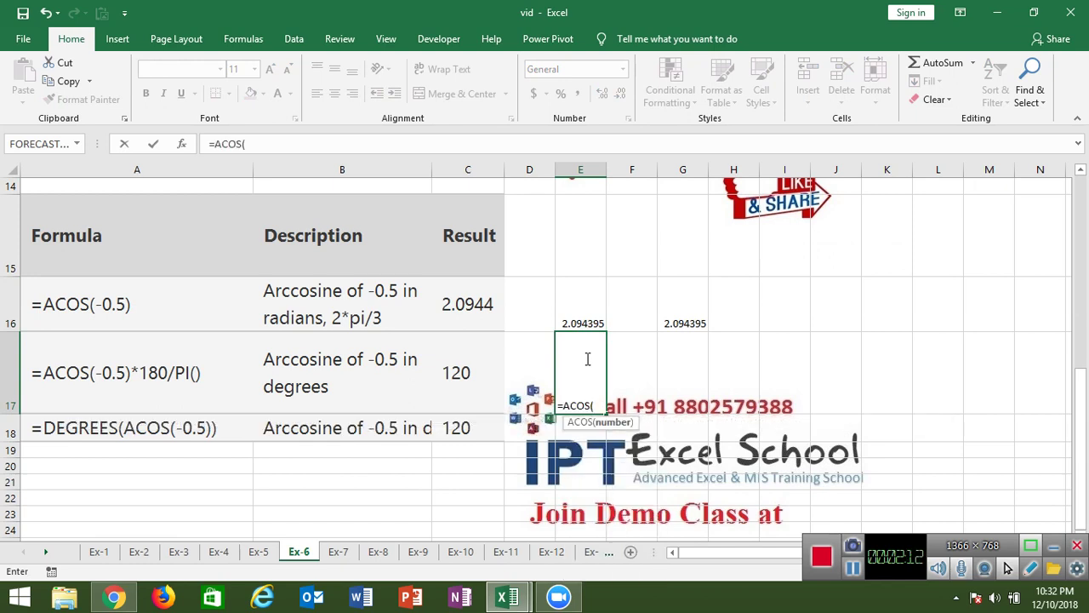
{"action": "type", "text": "-"}
{"action": "type", "text": "0.5"}
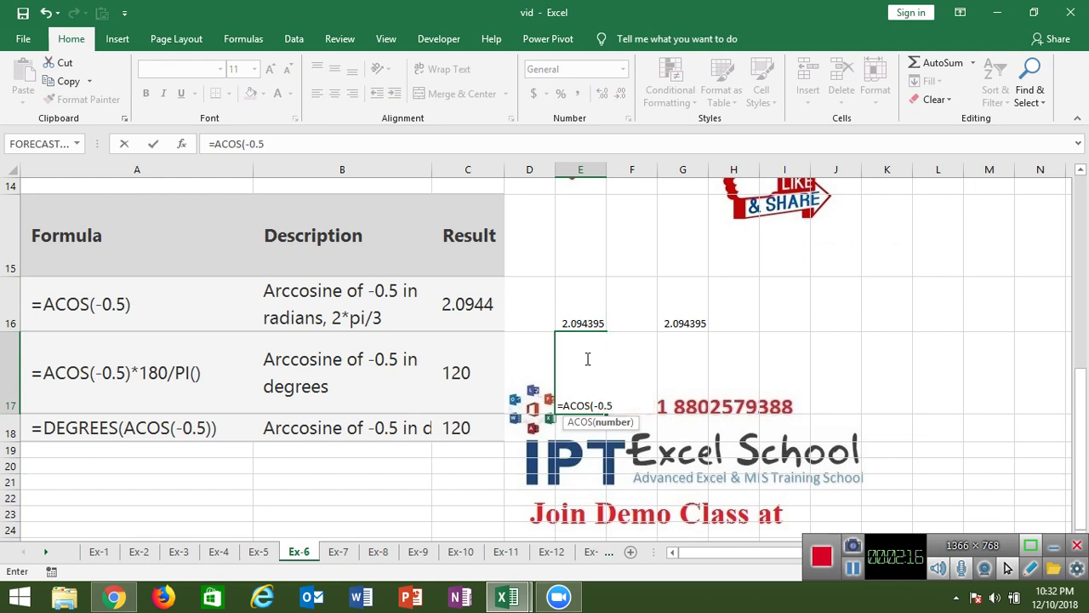
{"action": "type", "text": ")"}
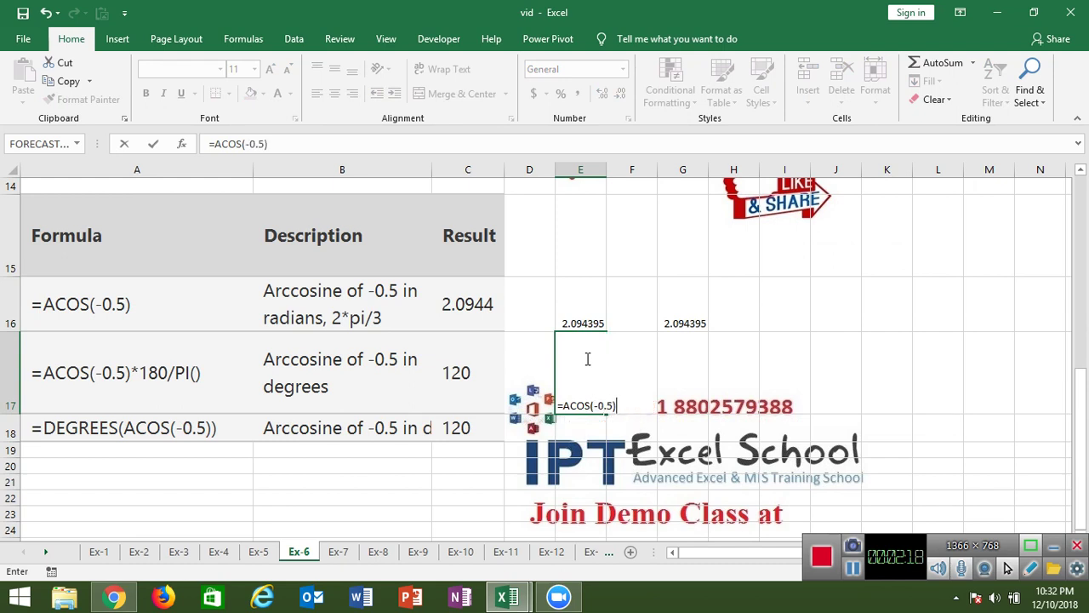
{"action": "type", "text": "*1"}
{"action": "type", "text": "80"}
{"action": "type", "text": "/PI"}
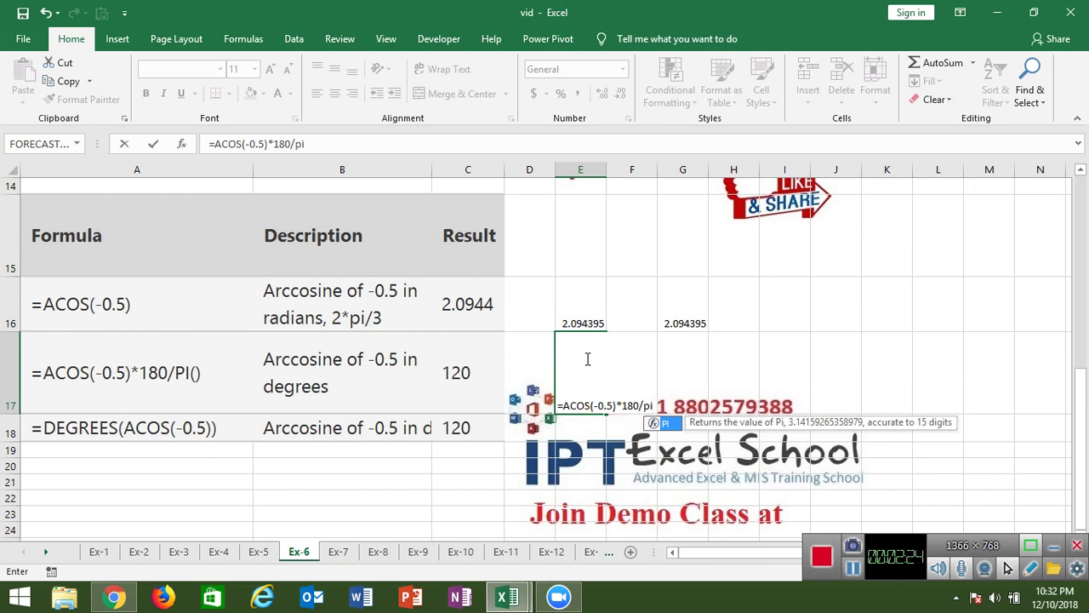
{"action": "type", "text": "()"}
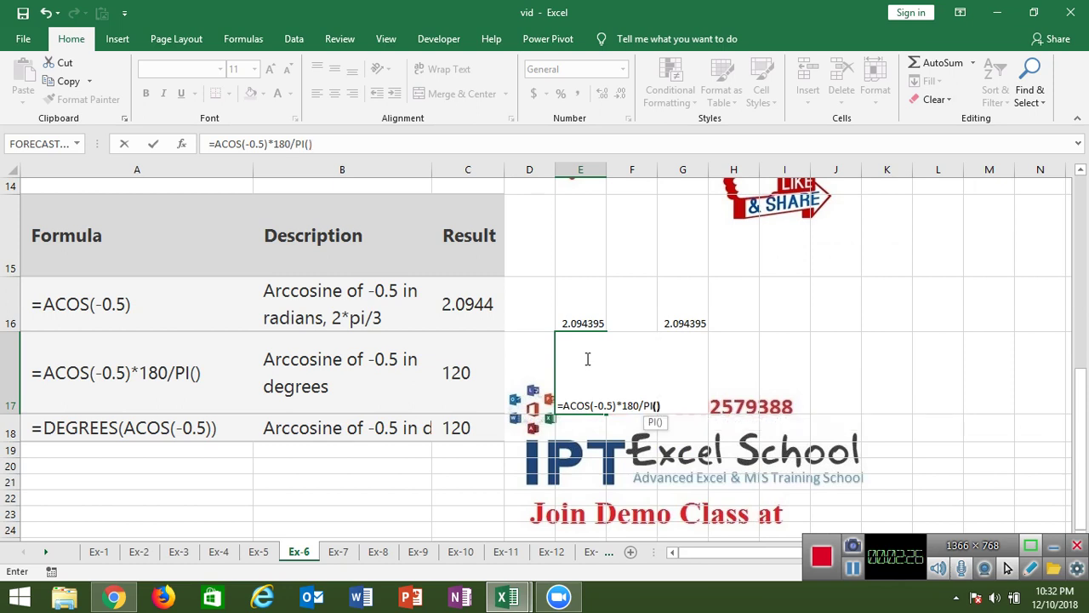
{"action": "key", "text": "Return"}
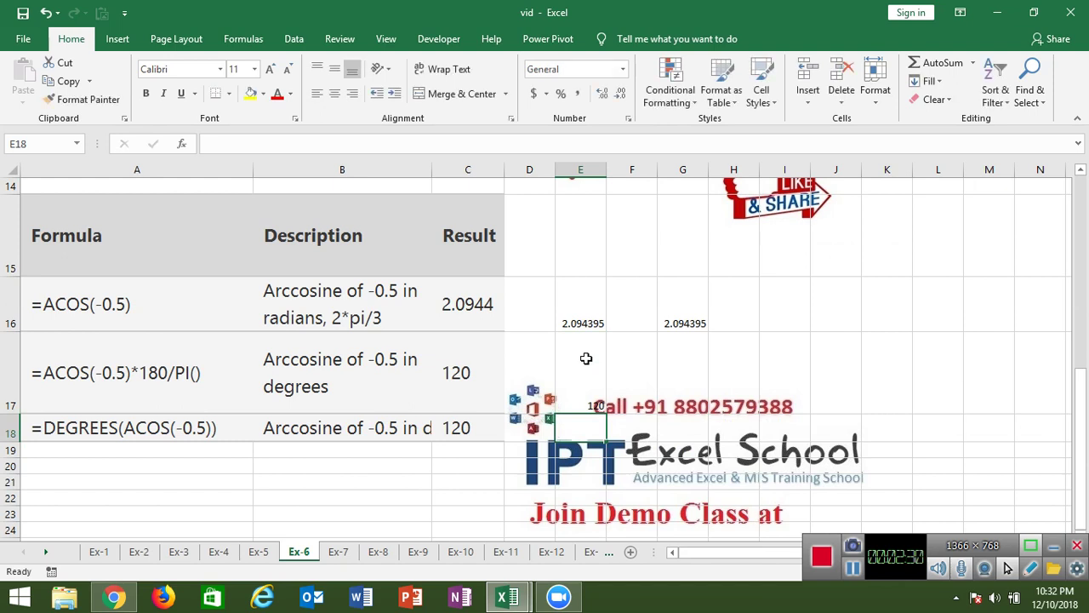
{"action": "key", "text": "Down"}
{"action": "key", "text": "Down"}
{"action": "key", "text": "Down"}
{"action": "key", "text": "Down"}
{"action": "key", "text": "Left"}
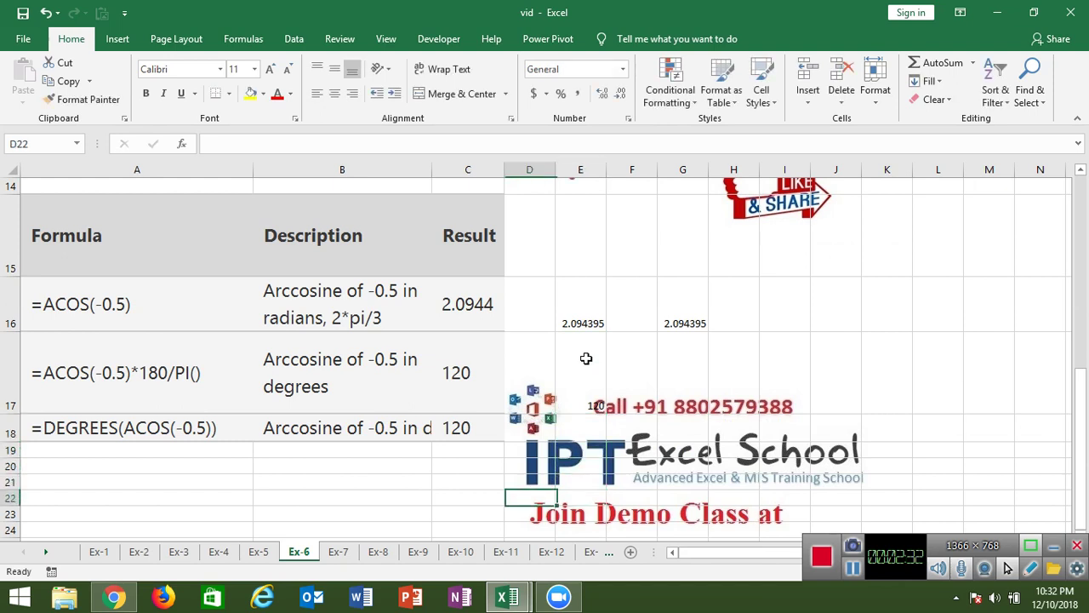
- Enter a DEGREES(ACOS(-0.05)) formula in A21 and accept Excel's correction
{"action": "left_click", "coordinate": [147, 483]}
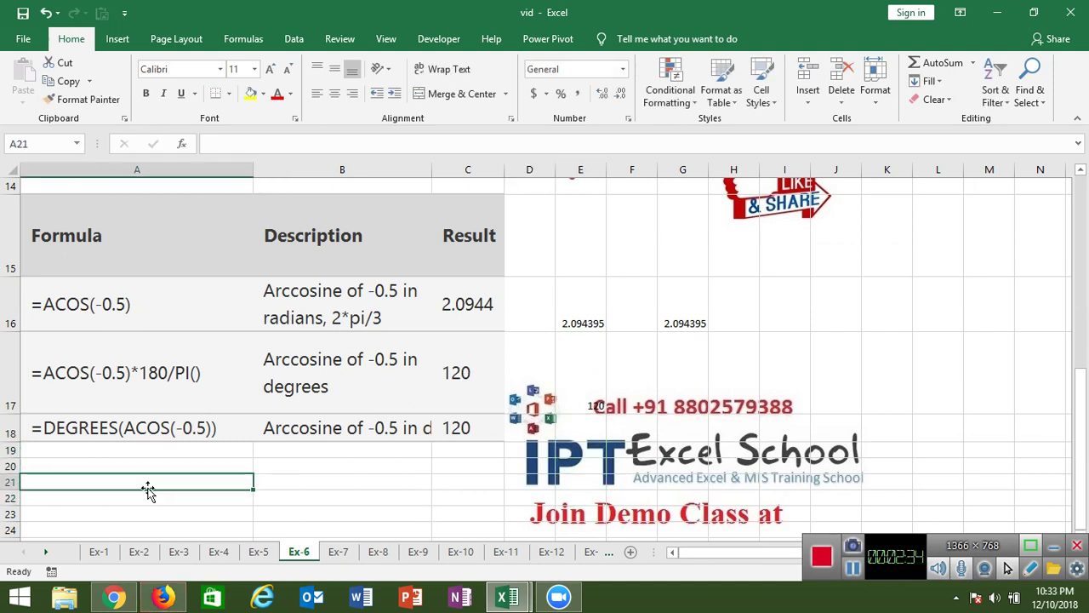
{"action": "type", "text": "=d"}
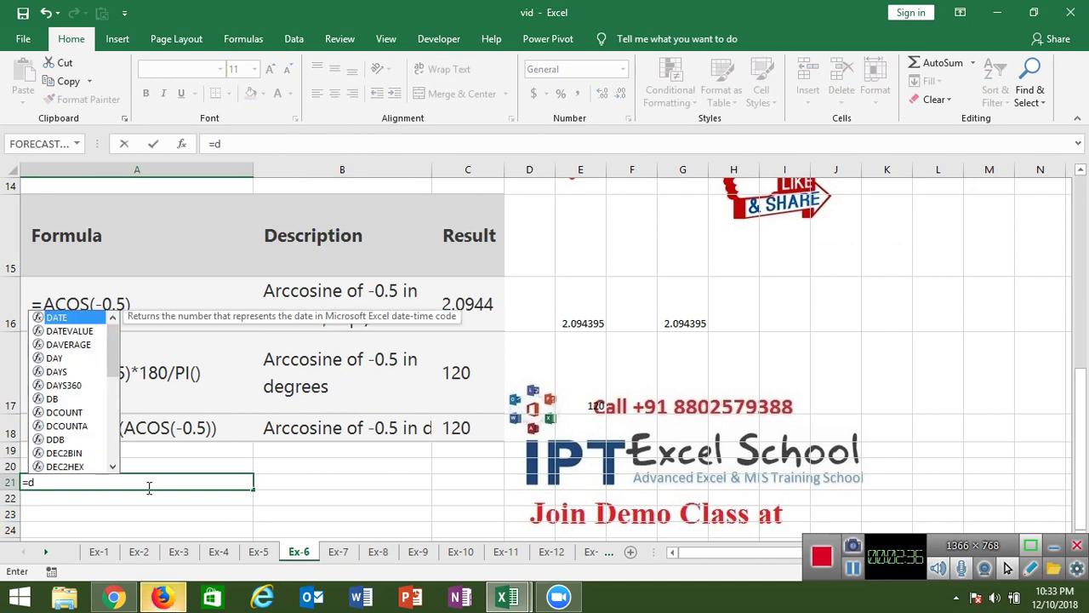
{"action": "type", "text": "e"}
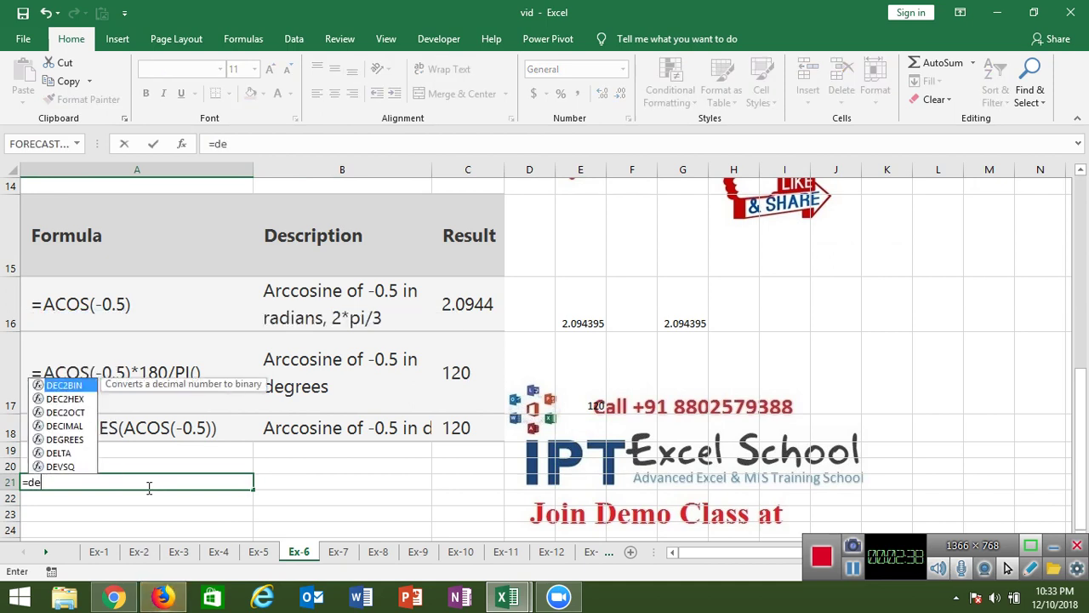
{"action": "type", "text": "e"}
{"action": "key", "text": "BackSpace"}
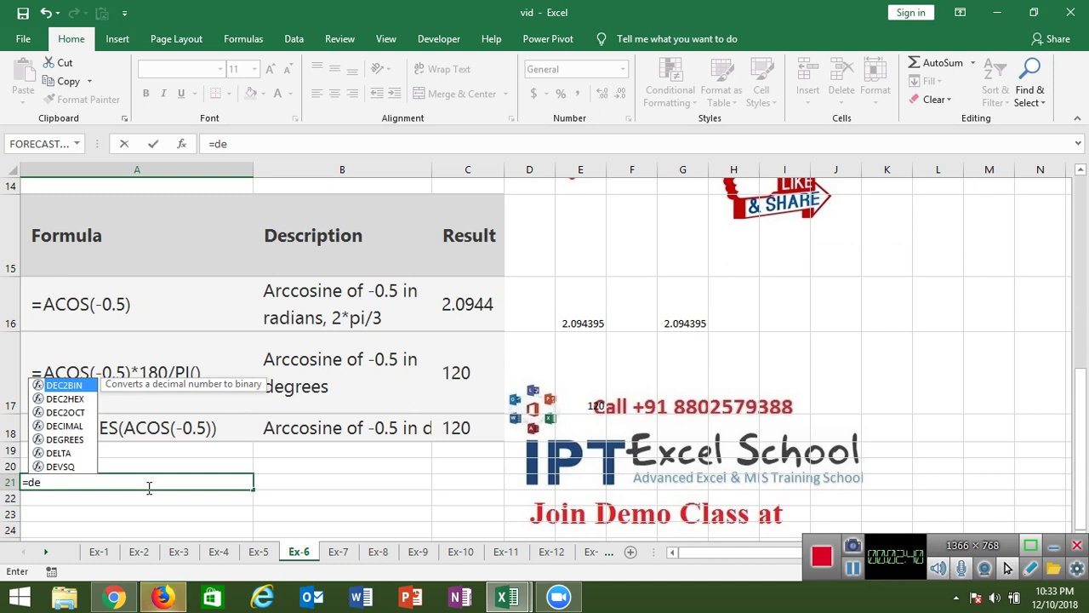
{"action": "key", "text": "Down"}
{"action": "key", "text": "Down"}
{"action": "key", "text": "Down"}
{"action": "key", "text": "Down"}
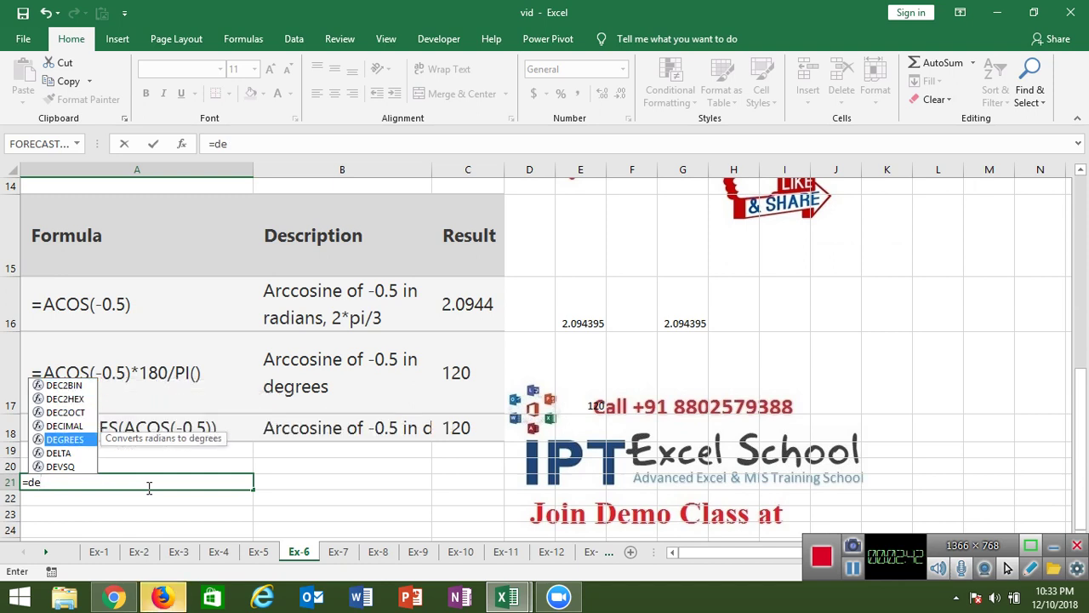
{"action": "key", "text": "Tab"}
{"action": "type", "text": "a"}
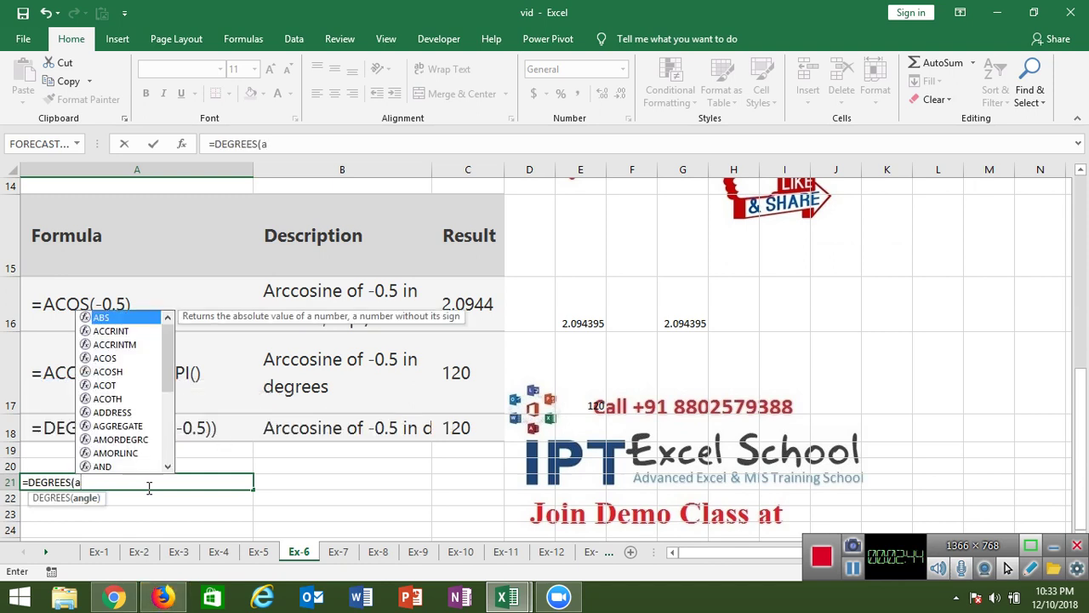
{"action": "type", "text": "co"}
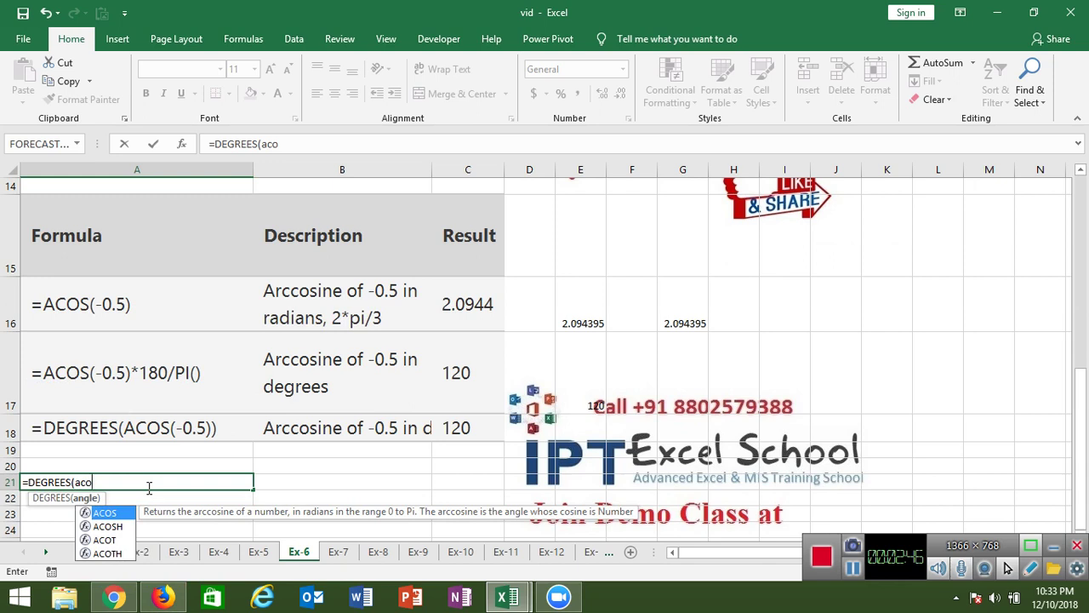
{"action": "key", "text": "Tab"}
{"action": "type", "text": "-"}
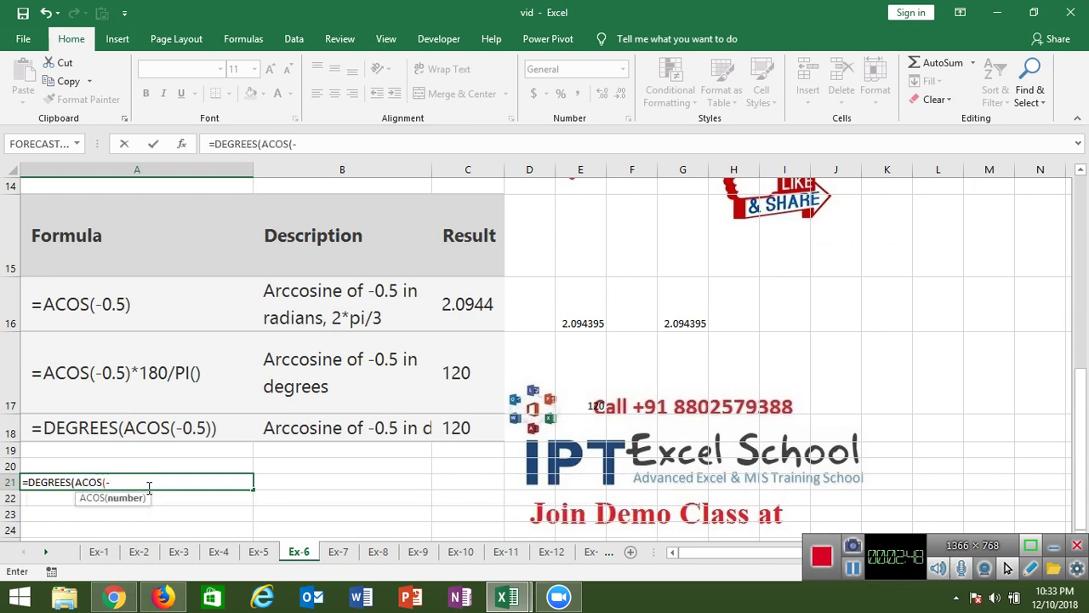
{"action": "type", "text": "0.05"}
{"action": "type", "text": ")"}
{"action": "key", "text": "Return"}
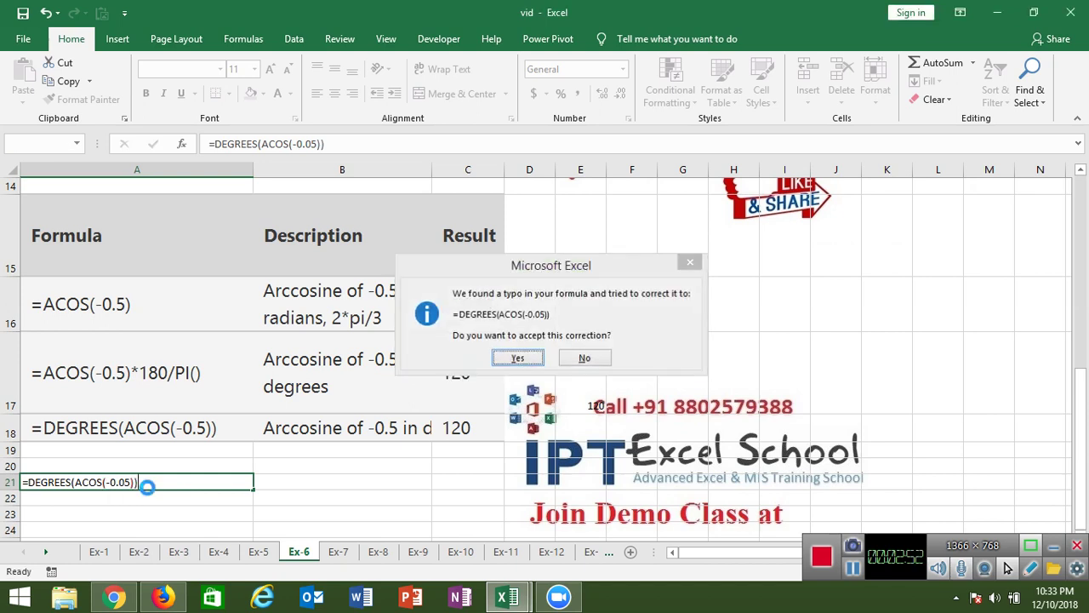
{"action": "key", "text": "Return"}
- Fix A21's formula to =DEGREES(ACOS(-0.5)) so it returns 120
{"action": "left_click", "coordinate": [146, 485]}
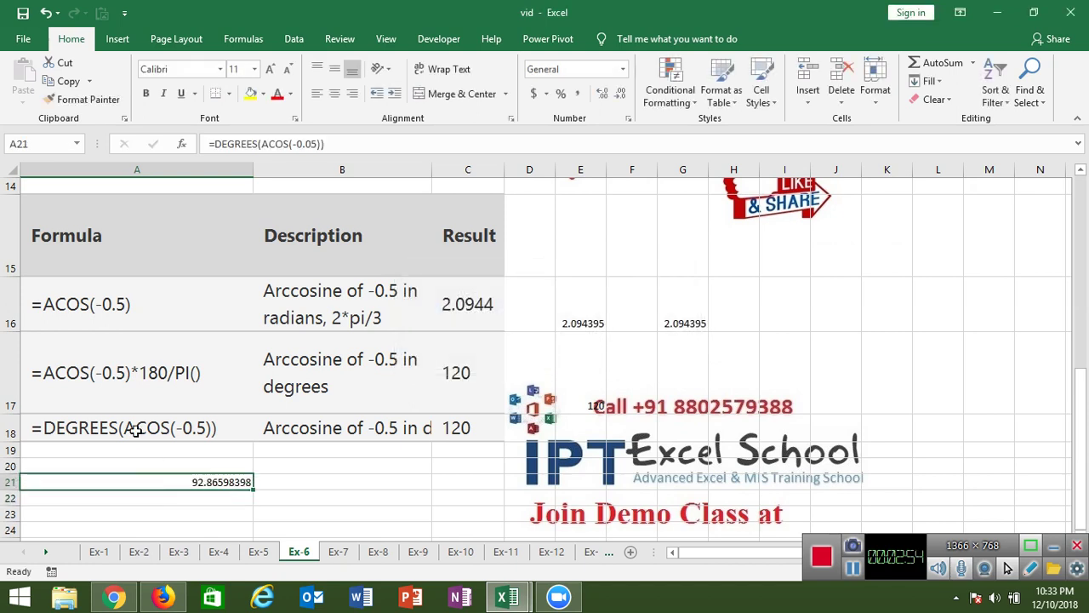
{"action": "left_click", "coordinate": [314, 145]}
{"action": "key", "text": "BackSpace"}
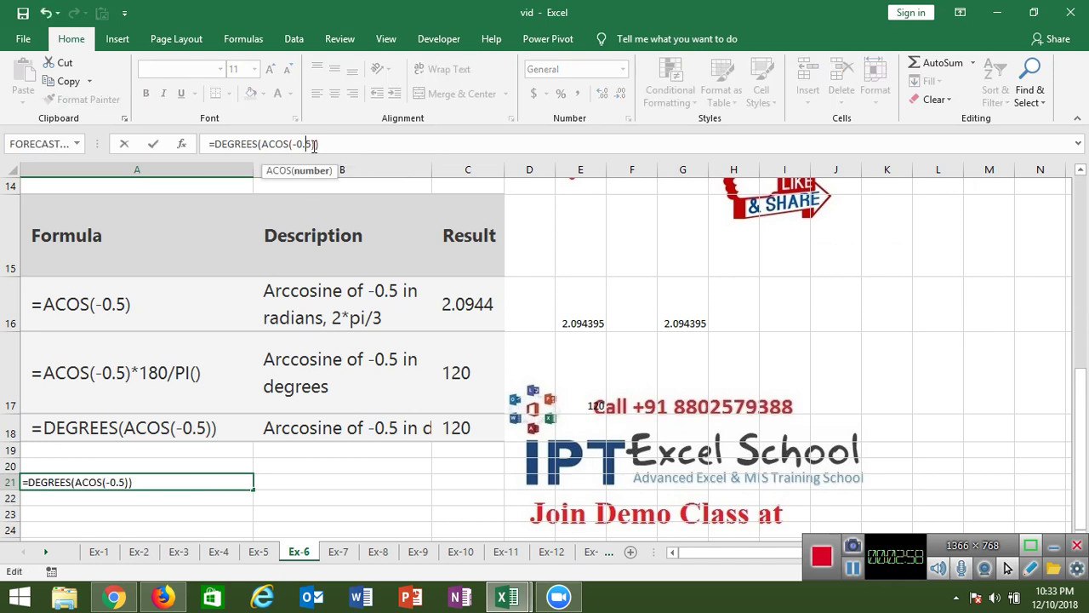
{"action": "key", "text": "Return"}
{"action": "key", "text": "Up"}
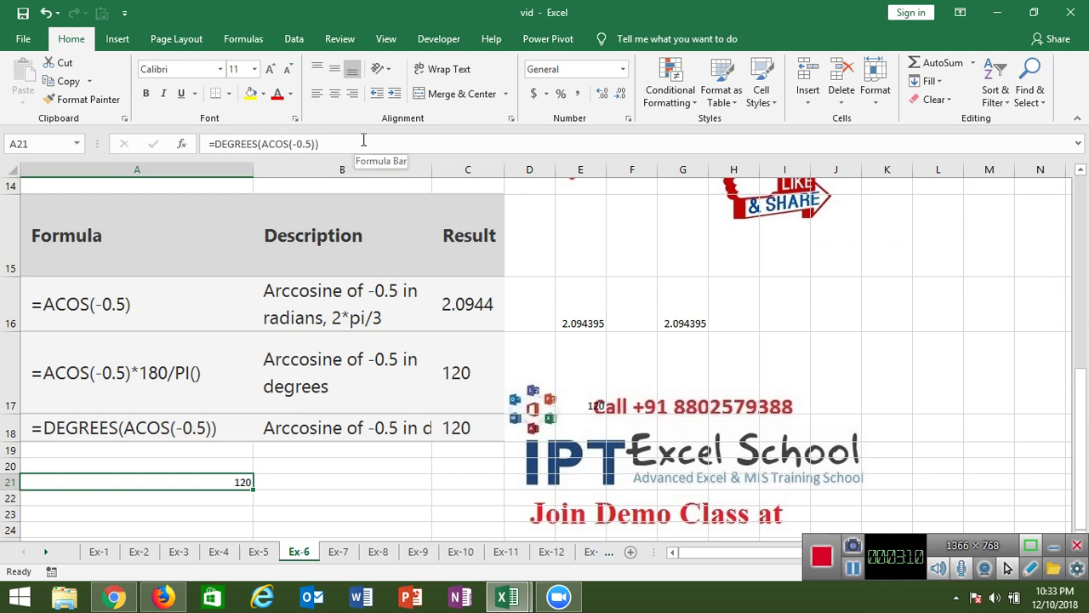
- Hide Excel with Windows+D to show the desktop title screen
{"action": "key", "text": "super+d"}
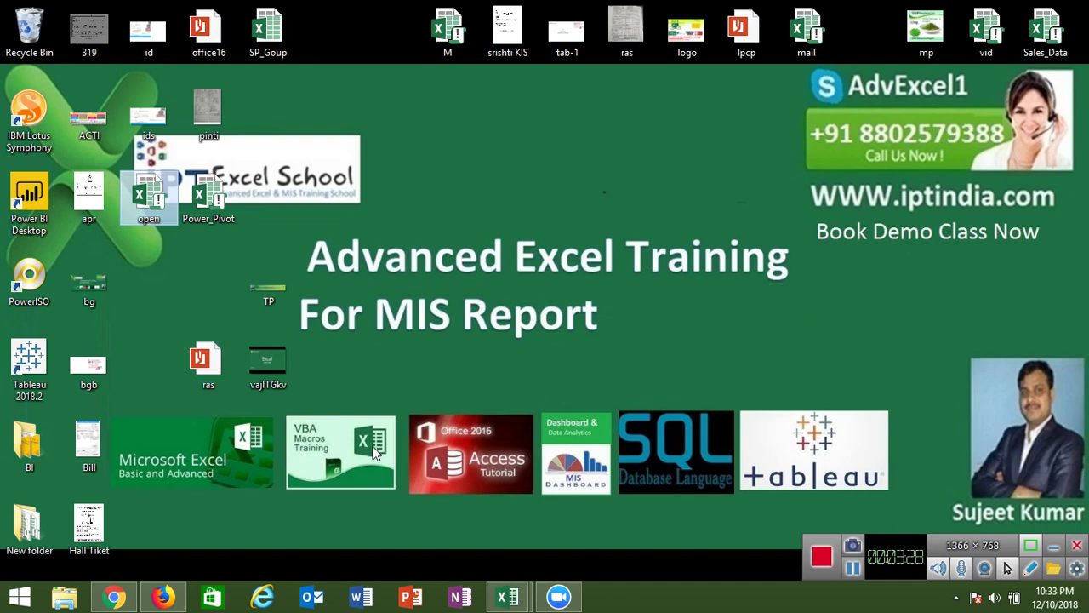
{"action": "left_click", "coordinate": [558, 596]}
{"action": "left_click", "coordinate": [558, 596]}
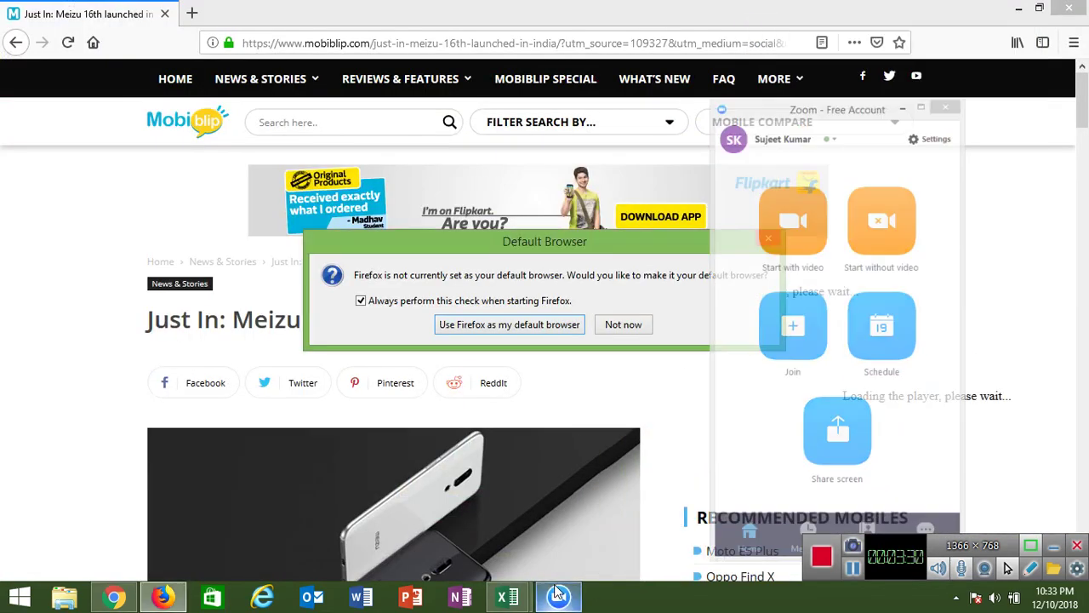
{"action": "left_click", "coordinate": [639, 326]}
{"action": "left_click", "coordinate": [1070, 10]}
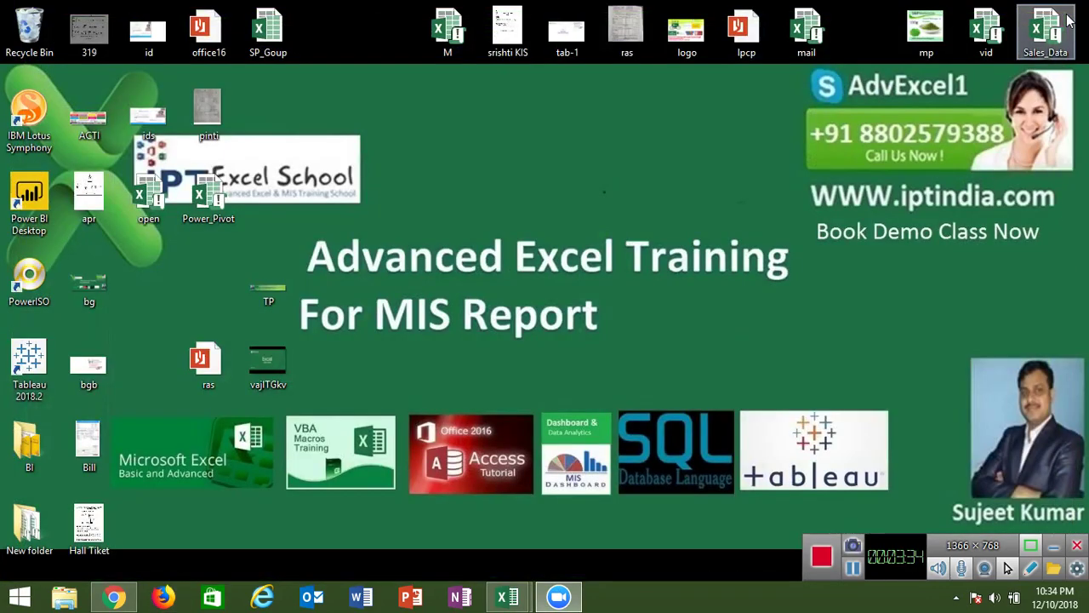